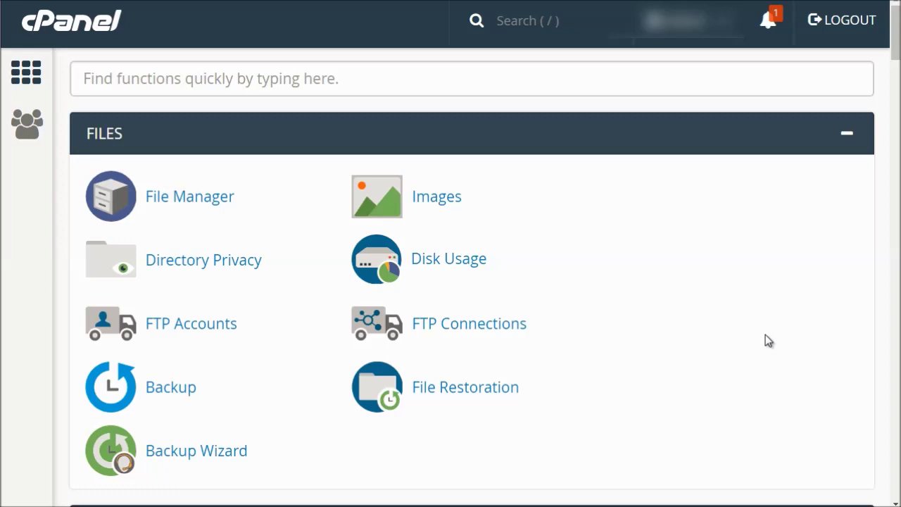
Step: Launch File Manager to list the home directory's folders, such as cache, mail and public_html
{"action": "left_click", "coordinate": [203, 209]}
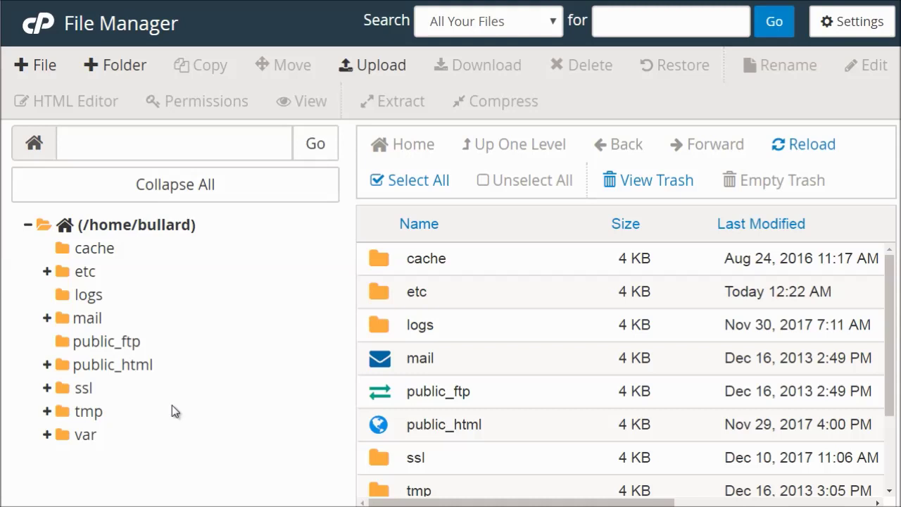
Step: Create a folder named 'newfolder' inside public_html and open it
{"action": "left_click", "coordinate": [128, 368]}
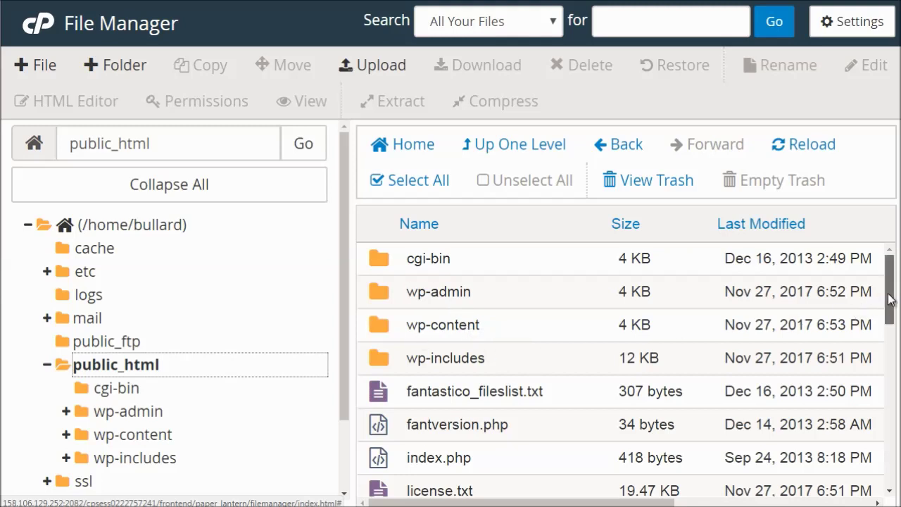
{"action": "left_click_drag", "start_coordinate": [890, 295], "coordinate": [891, 328]}
{"action": "scroll", "coordinate": [891, 328], "scroll_direction": "up", "scroll_amount": 1}
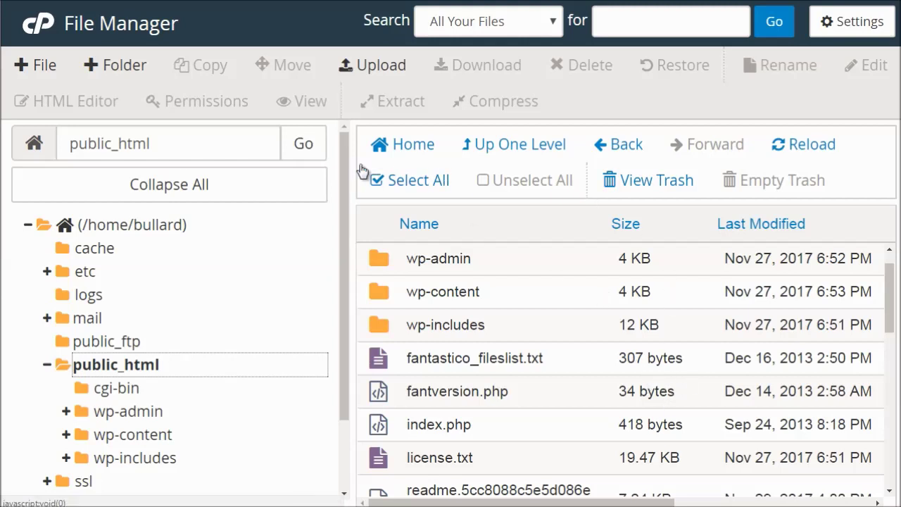
{"action": "left_click", "coordinate": [111, 67]}
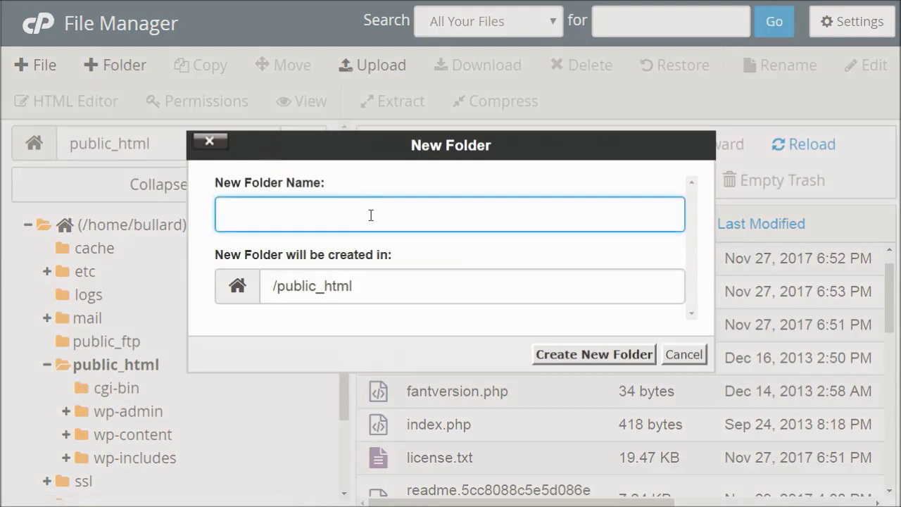
{"action": "type", "text": "newfolder"}
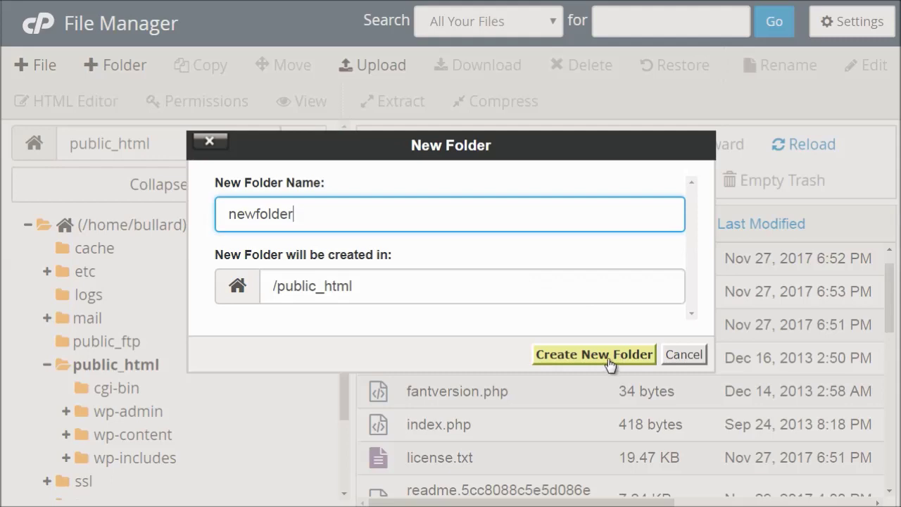
{"action": "left_click", "coordinate": [593, 354]}
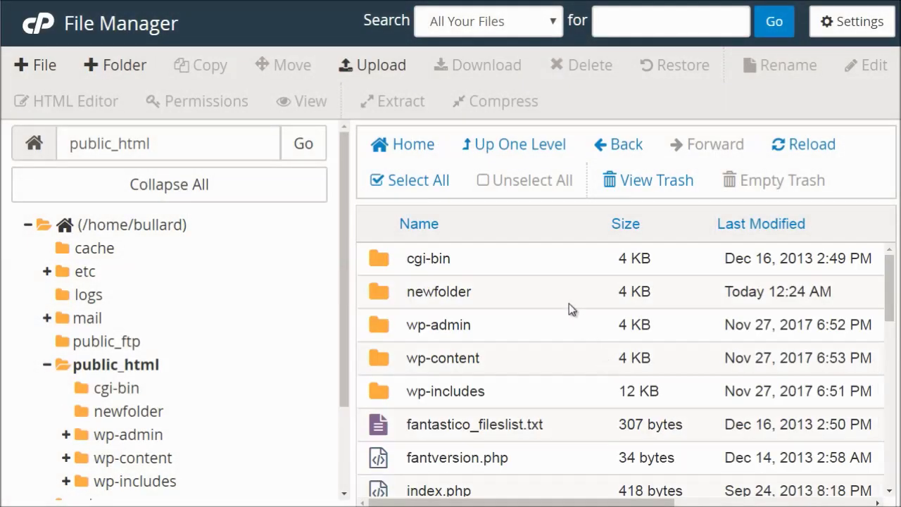
{"action": "left_click", "coordinate": [567, 301]}
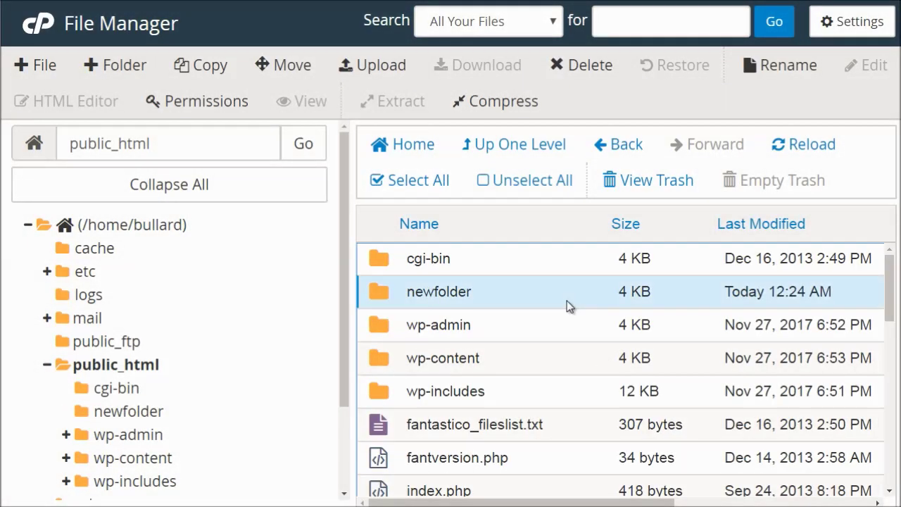
{"action": "double_click", "coordinate": [567, 300]}
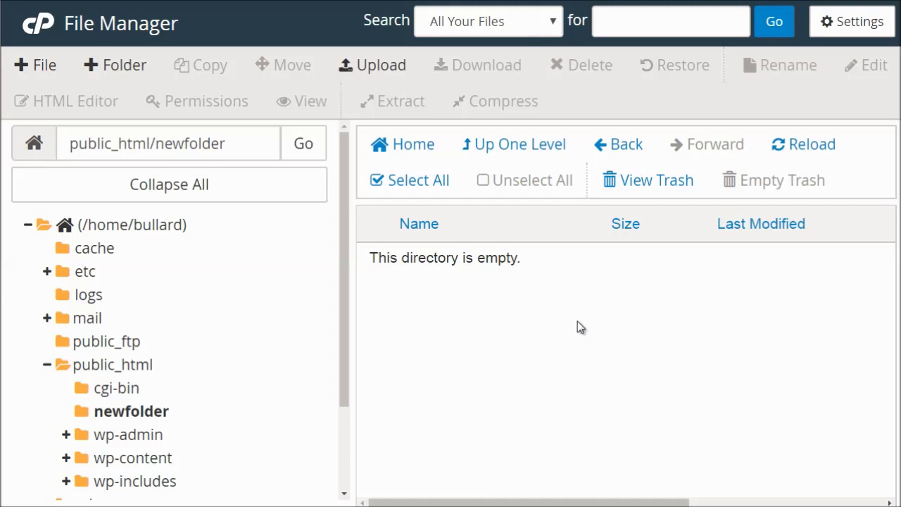
Step: Upload the check.png image into newfolder and return to its file listing
{"action": "left_click", "coordinate": [364, 69]}
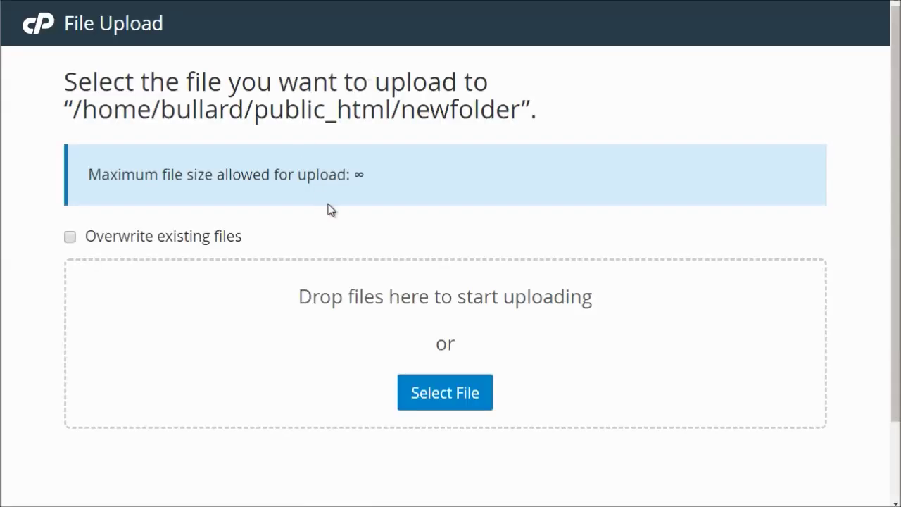
{"action": "left_click", "coordinate": [444, 400]}
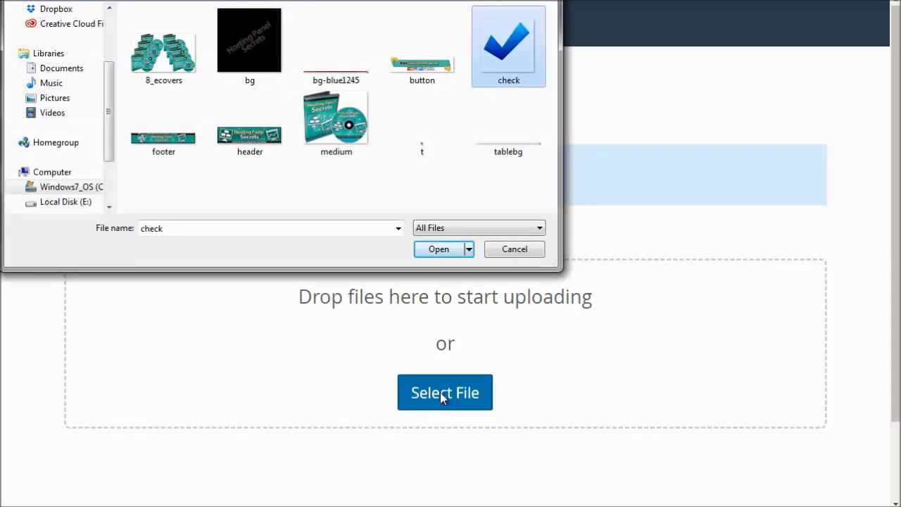
{"action": "left_click", "coordinate": [438, 250]}
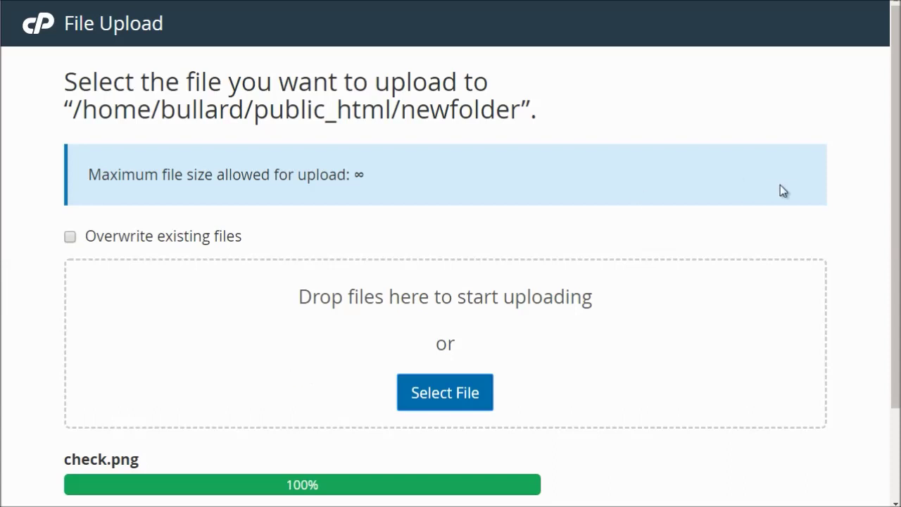
{"action": "scroll", "coordinate": [527, 397], "scroll_direction": "down", "scroll_amount": 2}
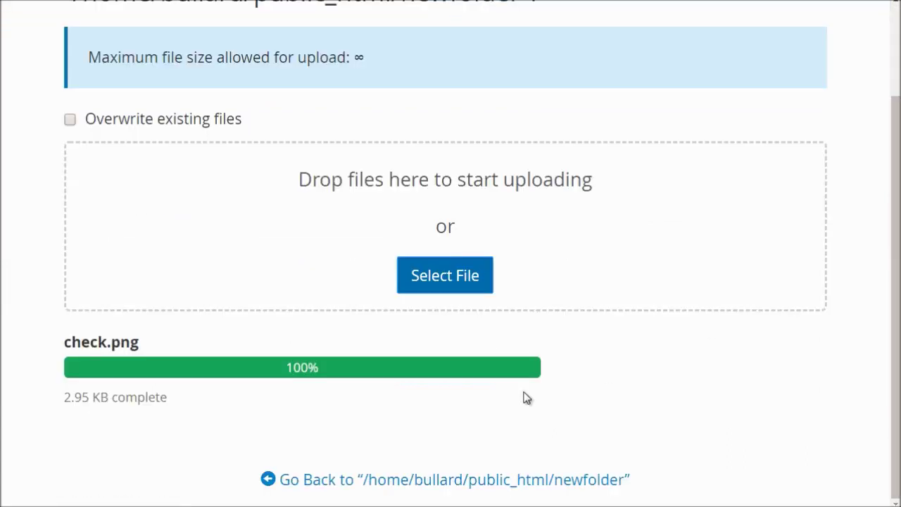
{"action": "left_click", "coordinate": [362, 481]}
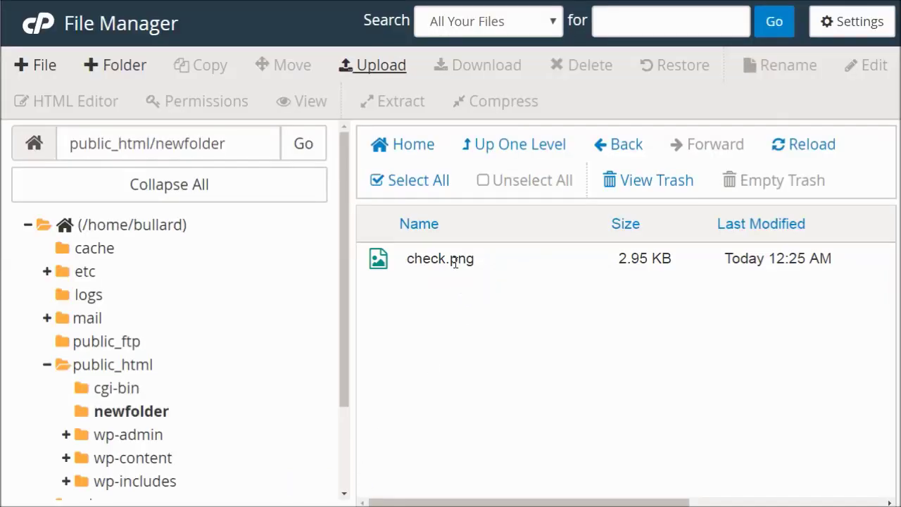
Step: Download check.png from newfolder to the computer
{"action": "left_click", "coordinate": [454, 262]}
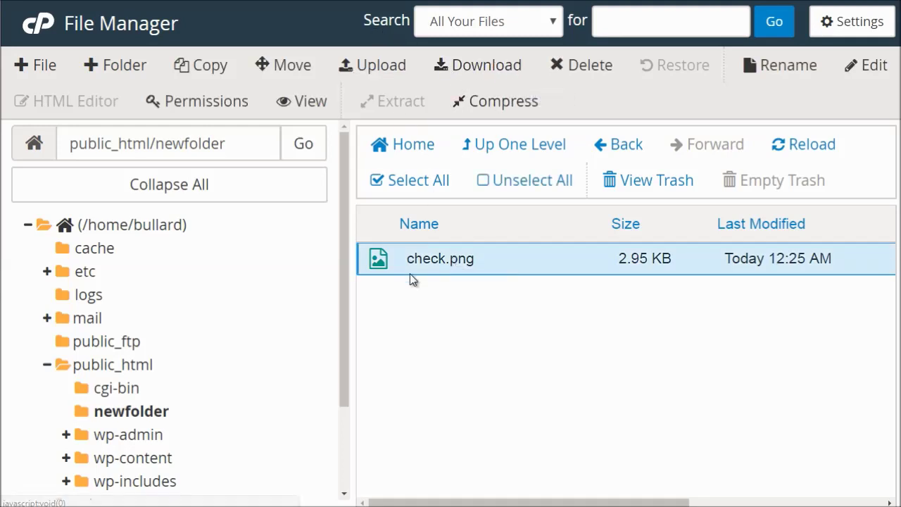
{"action": "left_click", "coordinate": [478, 66]}
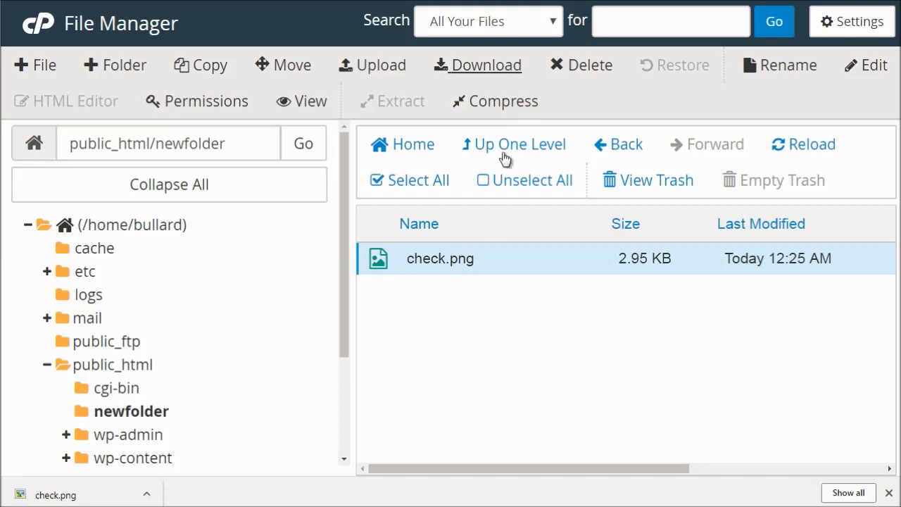
Step: Compress check.png into a zip archive, check.png.zip, and download that archive
{"action": "left_click", "coordinate": [499, 103]}
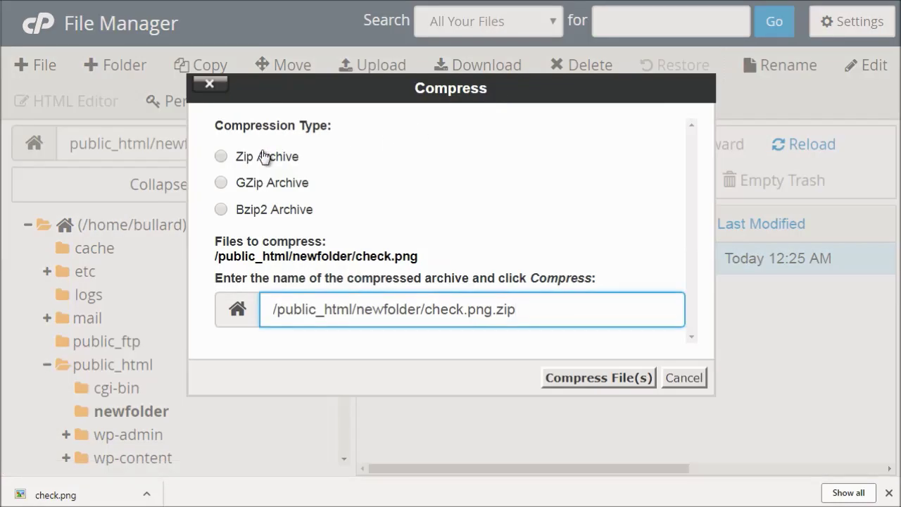
{"action": "left_click", "coordinate": [264, 156]}
{"action": "left_click", "coordinate": [595, 378]}
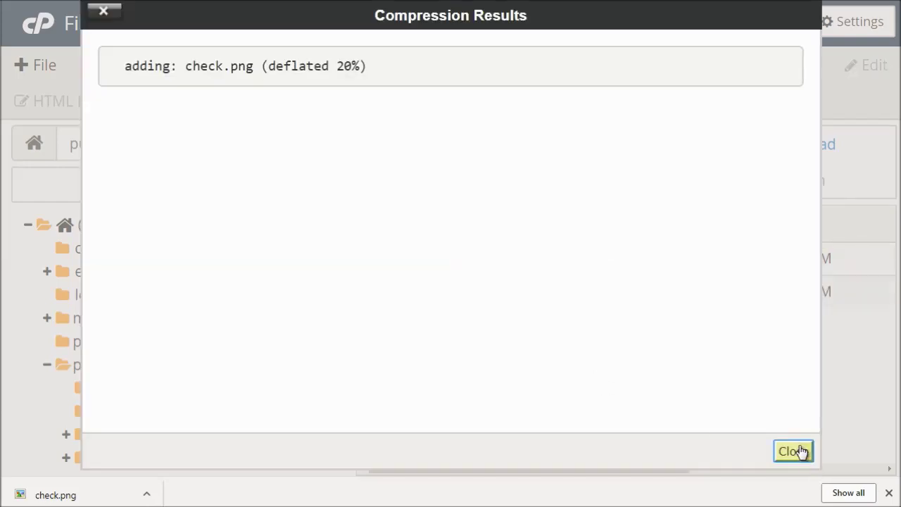
{"action": "left_click", "coordinate": [795, 451]}
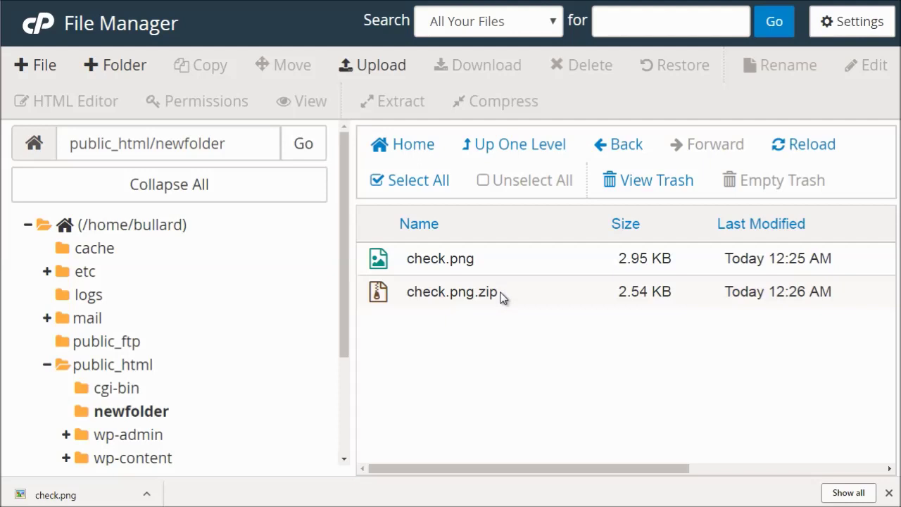
{"action": "left_click", "coordinate": [502, 295]}
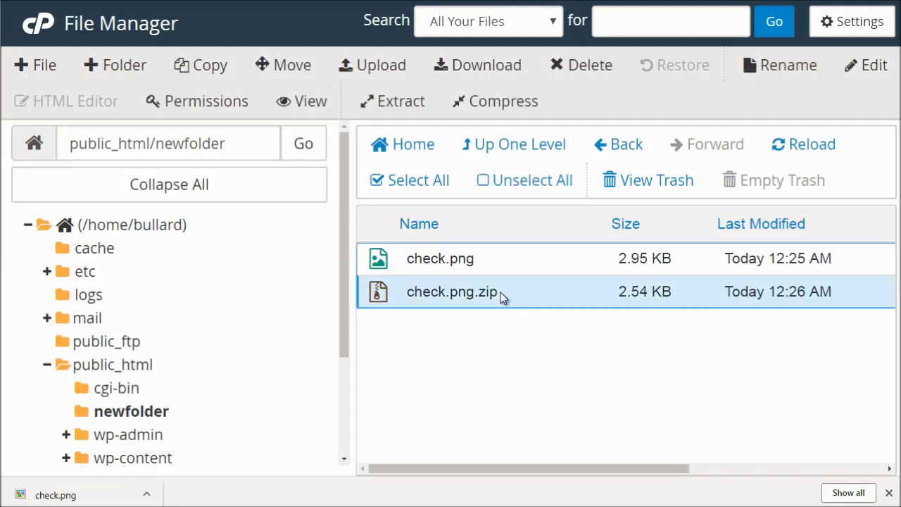
{"action": "left_click", "coordinate": [464, 63]}
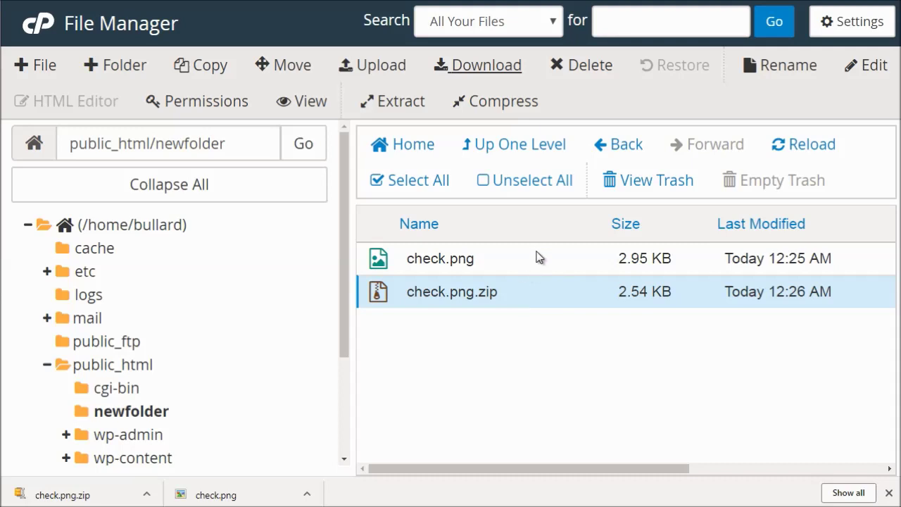
Step: Delete check.png.zip from newfolder, leaving check.png selected
{"action": "left_click", "coordinate": [590, 66]}
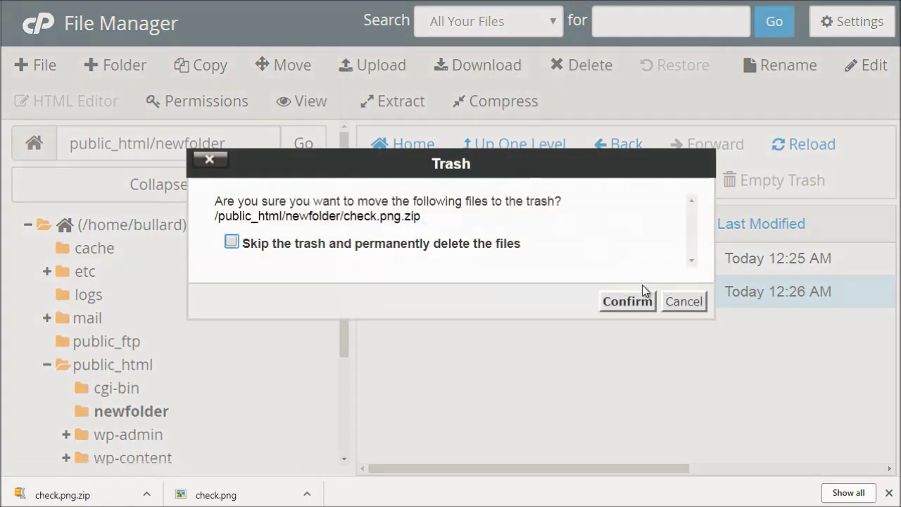
{"action": "left_click", "coordinate": [488, 246]}
{"action": "left_click", "coordinate": [514, 245]}
{"action": "left_click", "coordinate": [628, 302]}
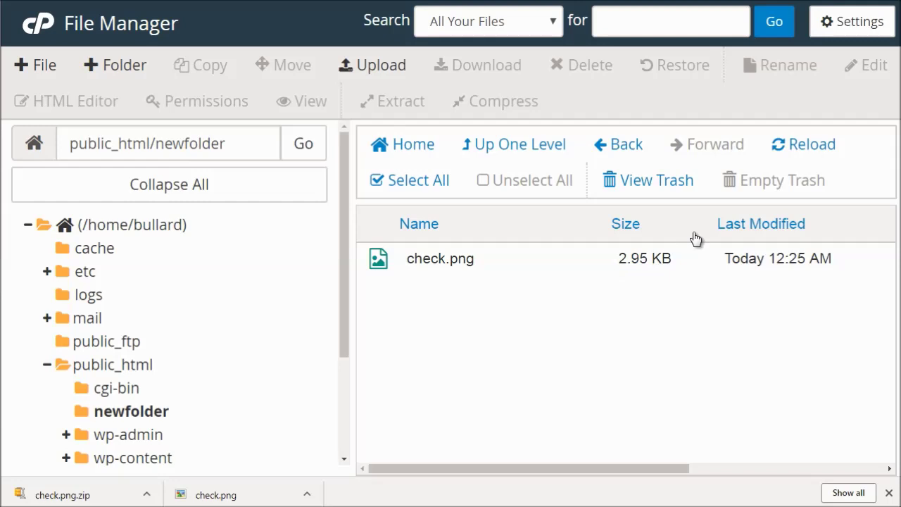
{"action": "left_click_drag", "start_coordinate": [345, 294], "coordinate": [344, 320]}
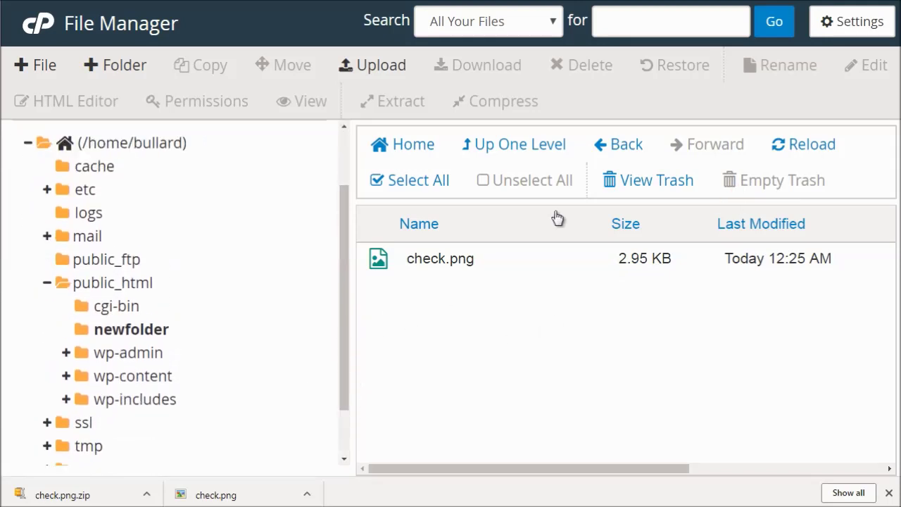
{"action": "left_click", "coordinate": [528, 262]}
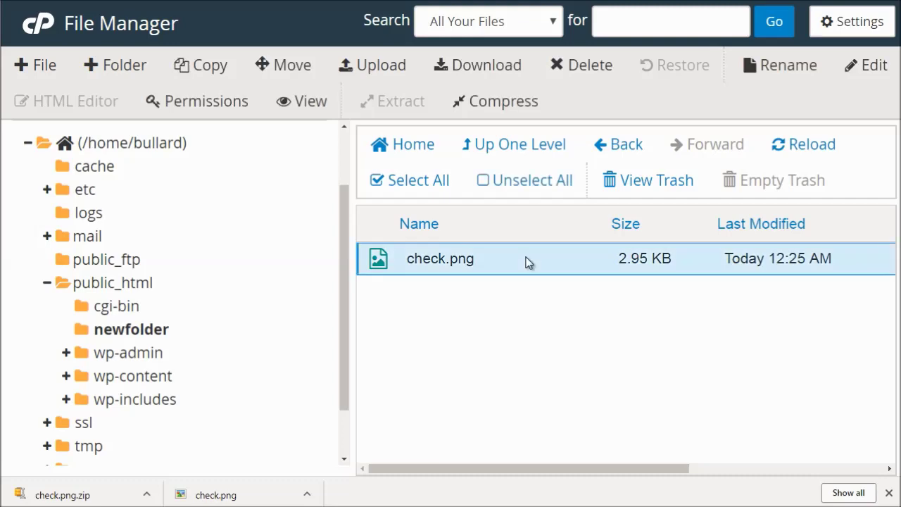
{"action": "left_click", "coordinate": [793, 64]}
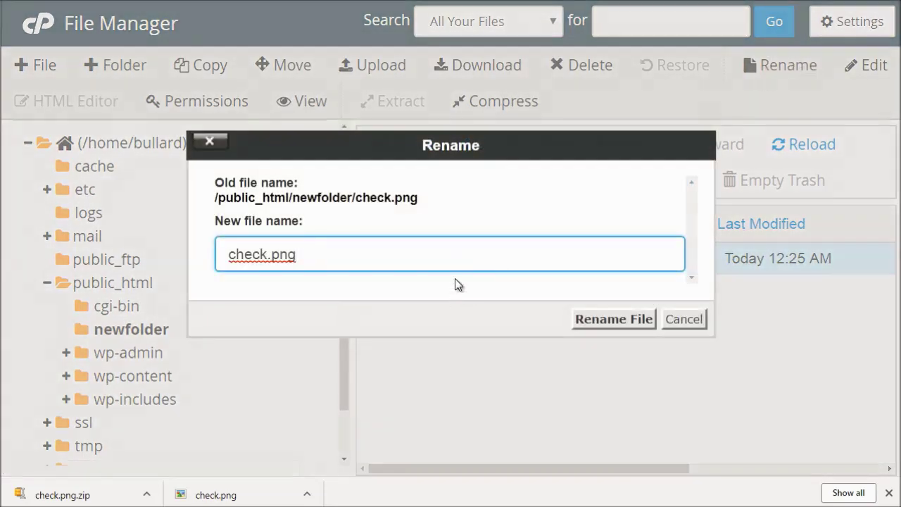
{"action": "left_click", "coordinate": [677, 322]}
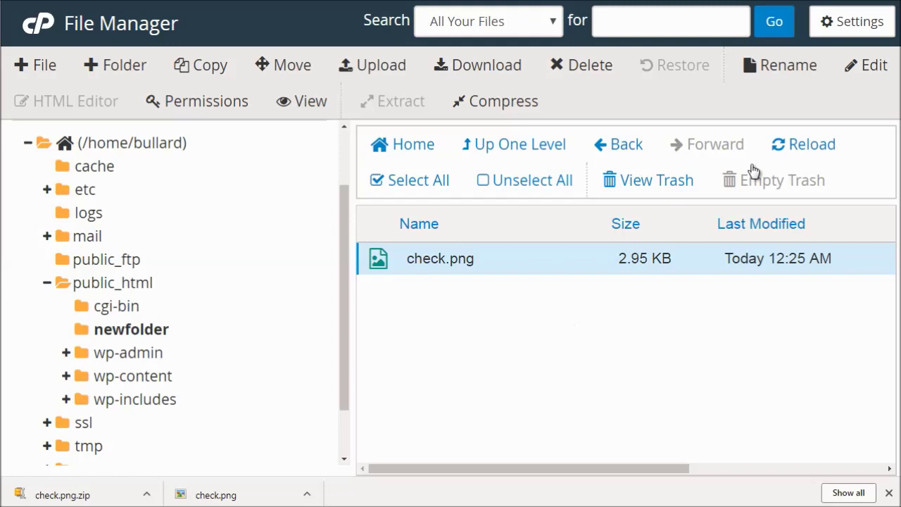
{"action": "left_click", "coordinate": [868, 70]}
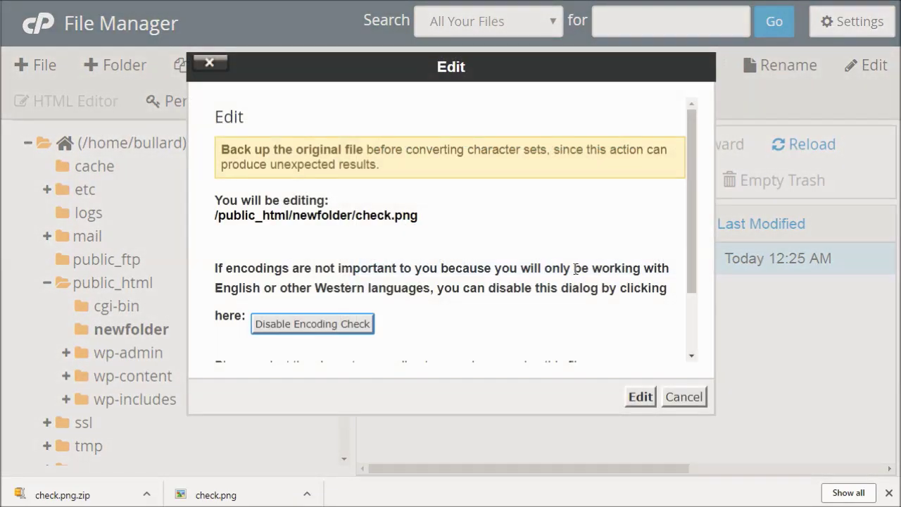
{"action": "left_click", "coordinate": [678, 398]}
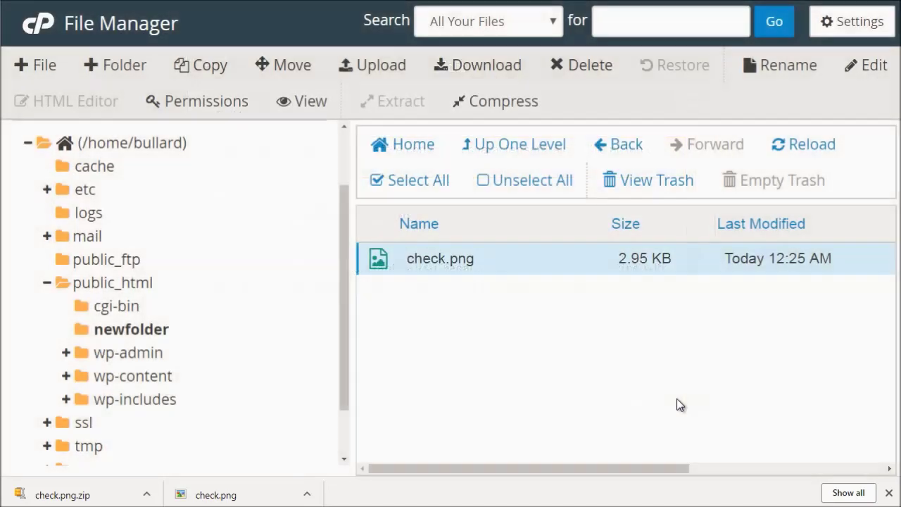
Step: Create an empty file.txt in newfolder and open it in the text editor
{"action": "left_click", "coordinate": [40, 64]}
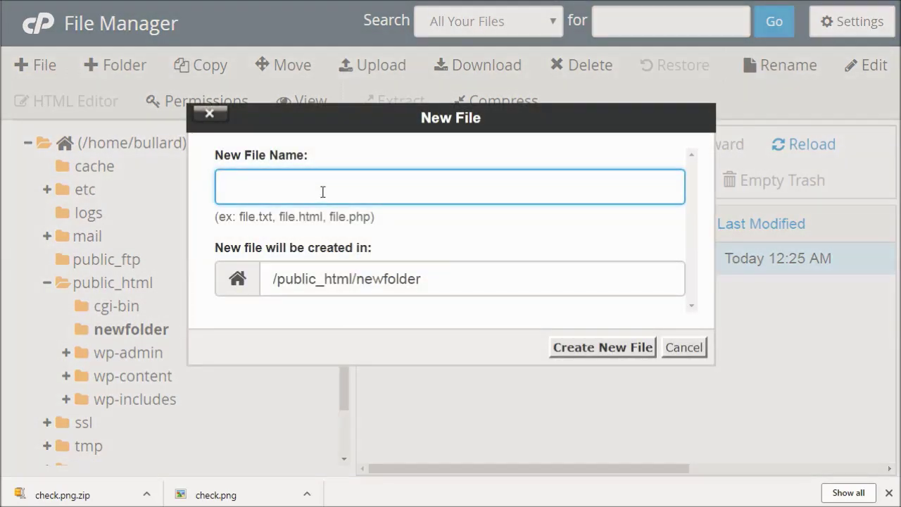
{"action": "type", "text": "file.txt"}
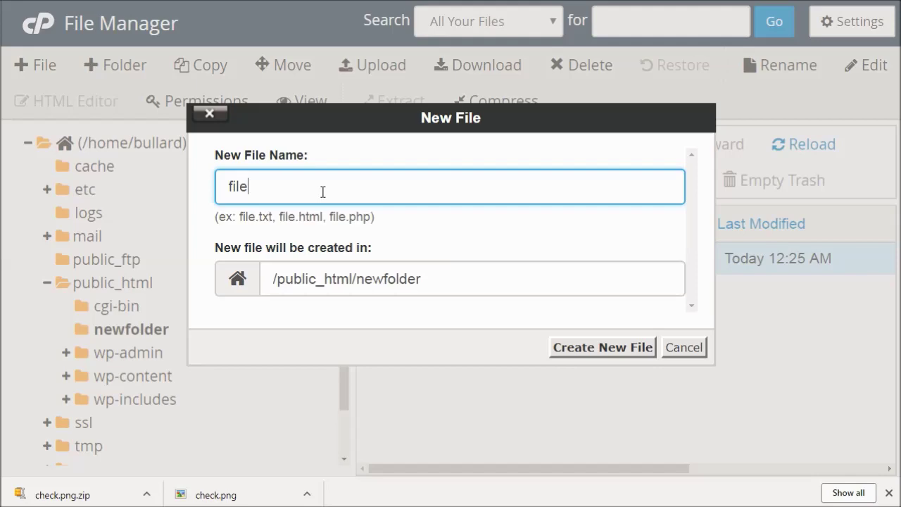
{"action": "left_click", "coordinate": [611, 355]}
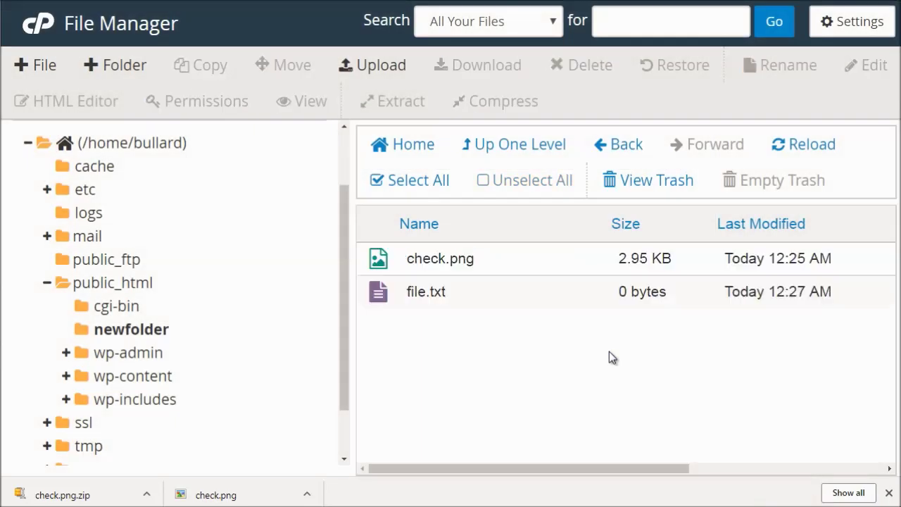
{"action": "left_click", "coordinate": [524, 293]}
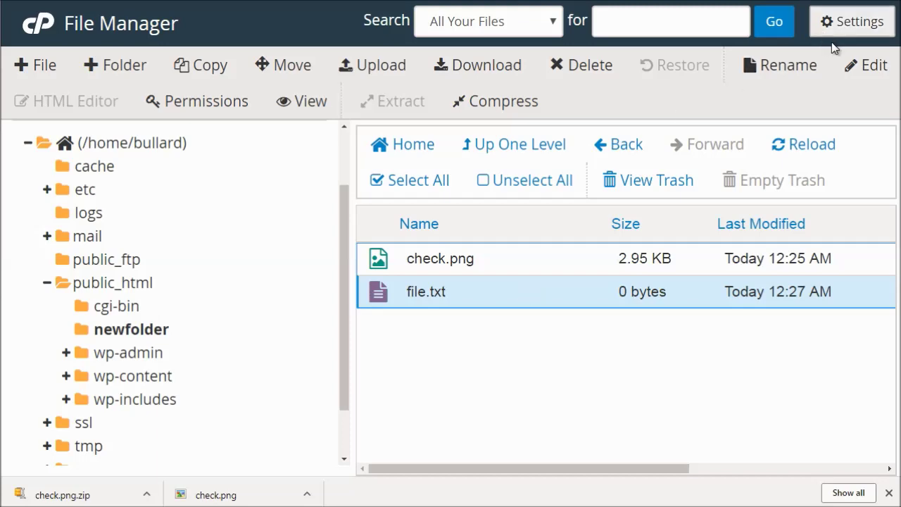
{"action": "left_click", "coordinate": [866, 65]}
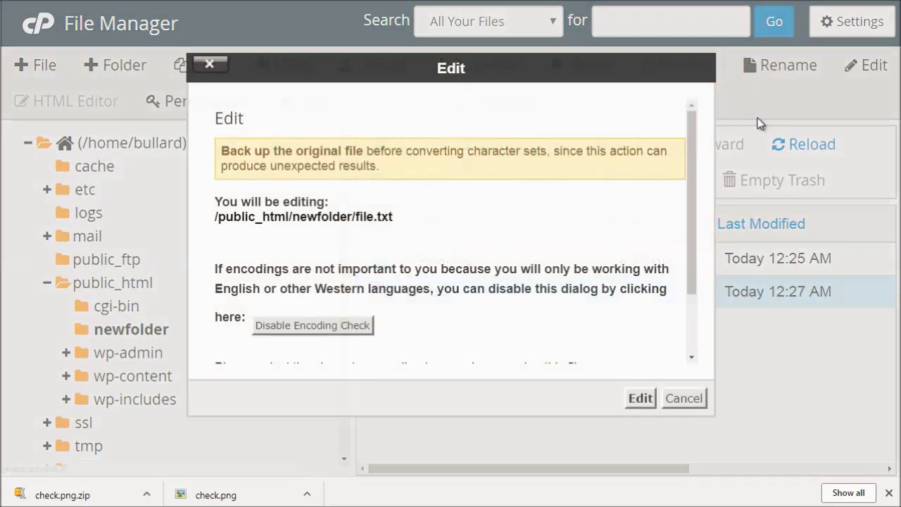
{"action": "left_click", "coordinate": [639, 398]}
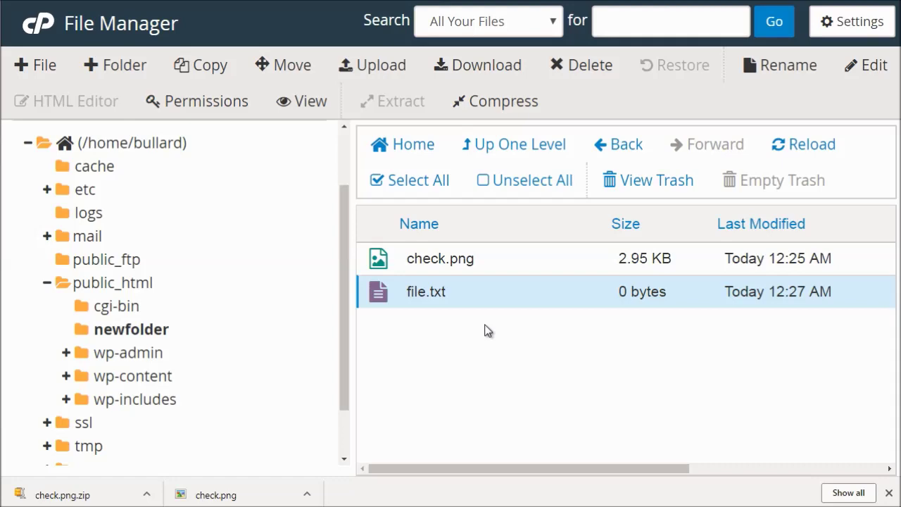
Step: Create a new empty file named file.html in newfolder
{"action": "left_click", "coordinate": [44, 66]}
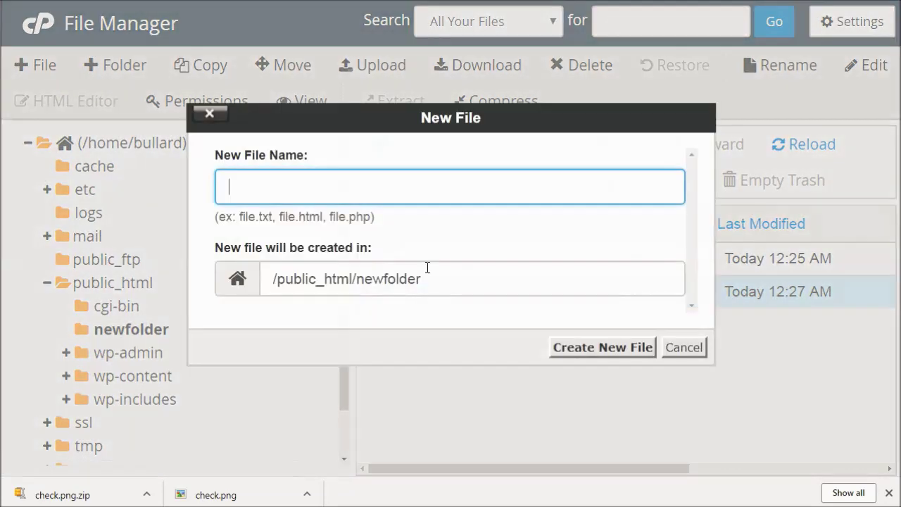
{"action": "type", "text": "file.t"}
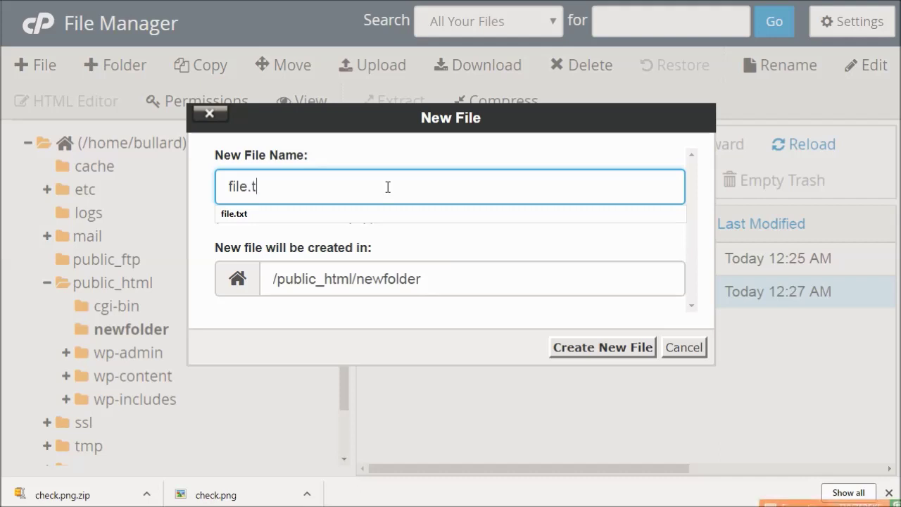
{"action": "key", "text": "BackSpace"}
{"action": "type", "text": "html"}
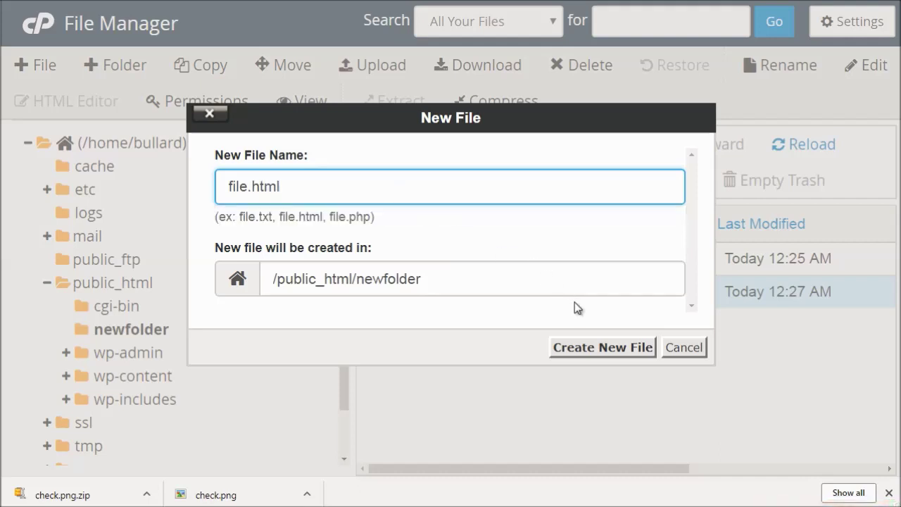
{"action": "left_click", "coordinate": [609, 352]}
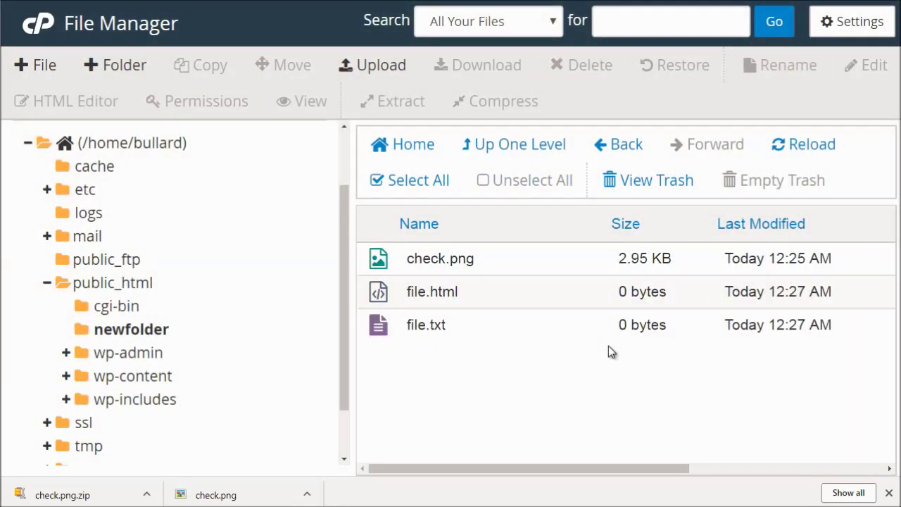
Step: Open file.html in the HTML editor, then view its 644 permissions
{"action": "left_click", "coordinate": [588, 306]}
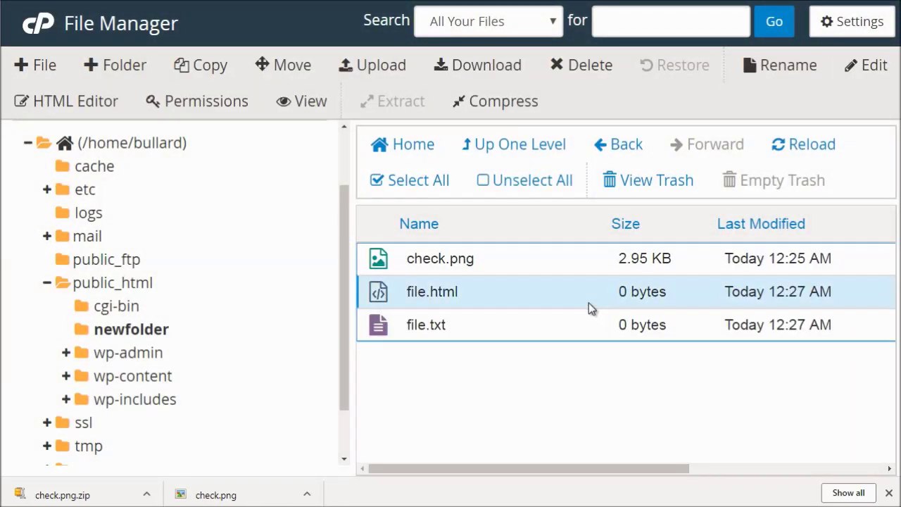
{"action": "left_click", "coordinate": [107, 102]}
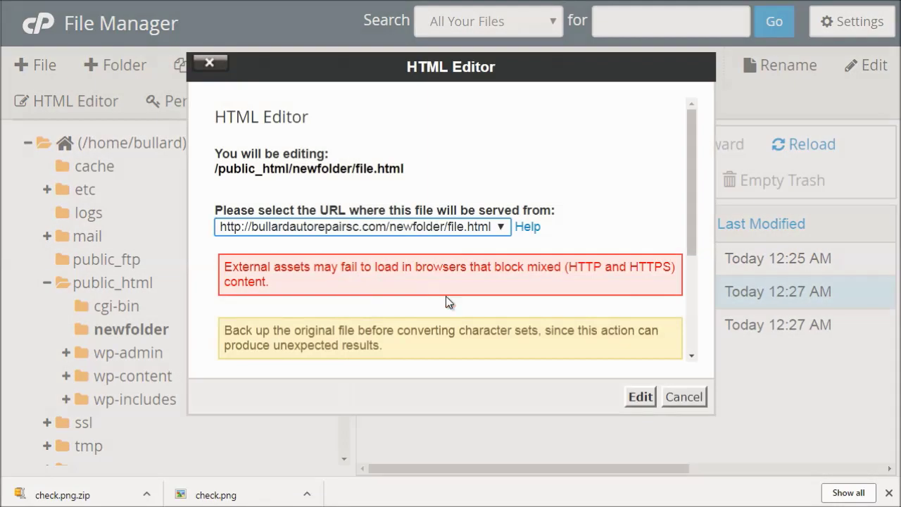
{"action": "left_click", "coordinate": [642, 397]}
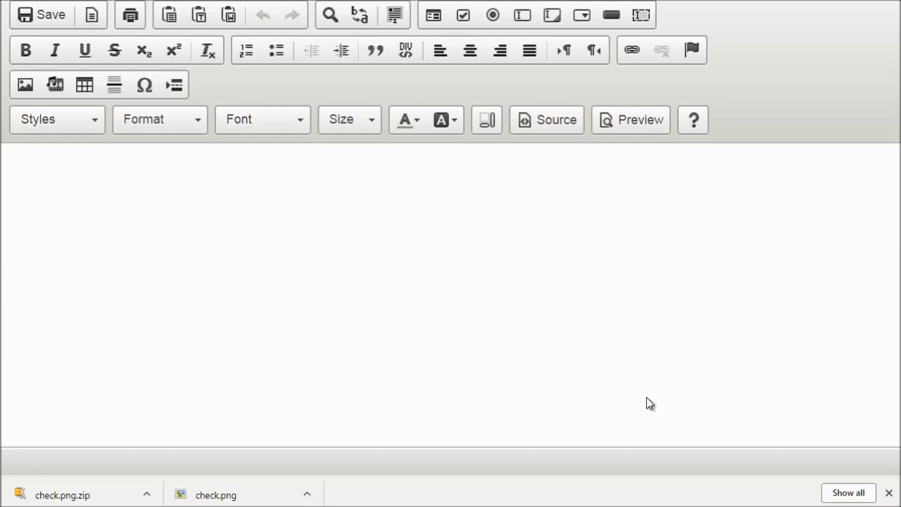
{"action": "left_click", "coordinate": [333, 245]}
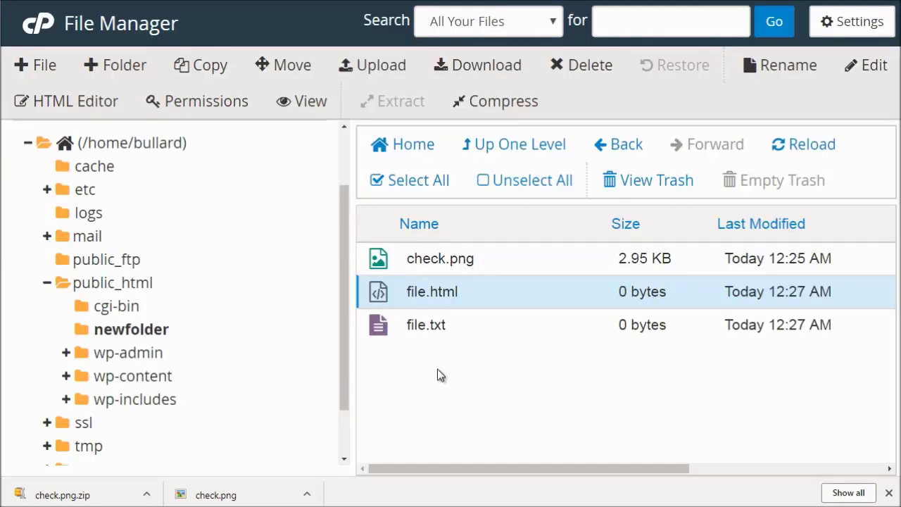
{"action": "left_click", "coordinate": [238, 107]}
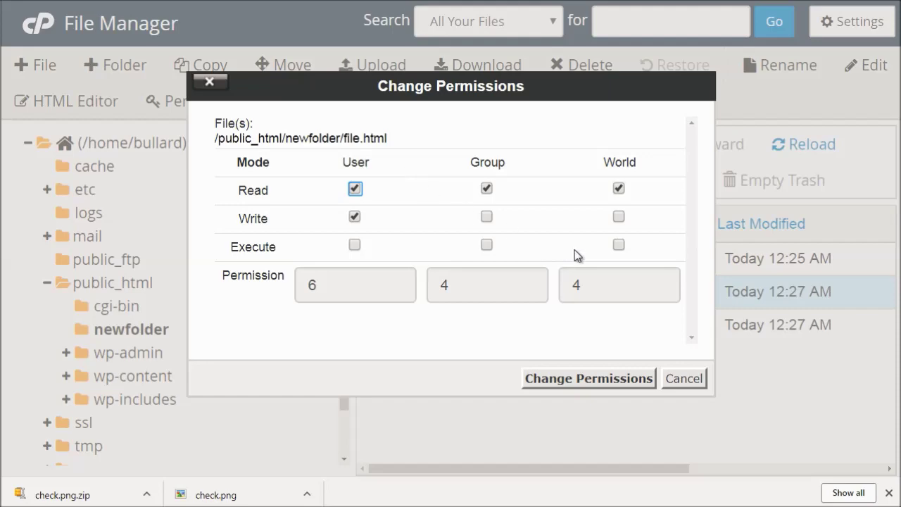
{"action": "left_click", "coordinate": [680, 384]}
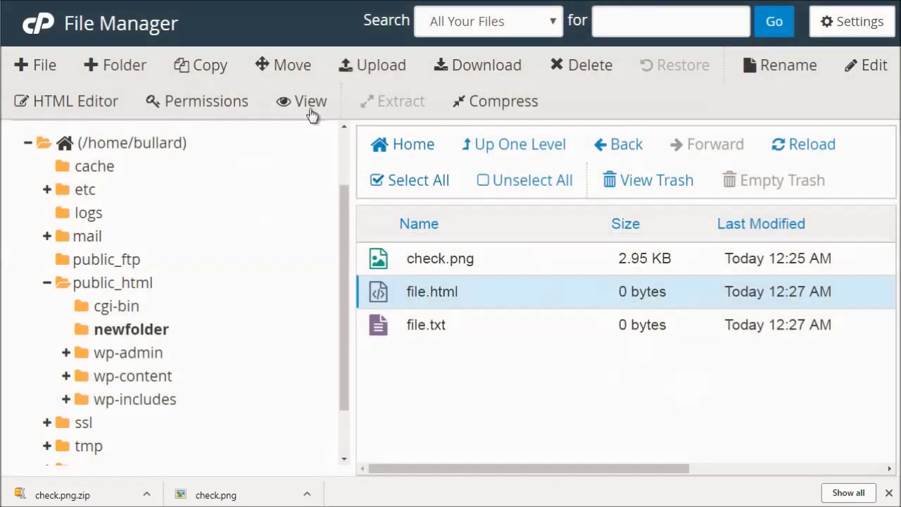